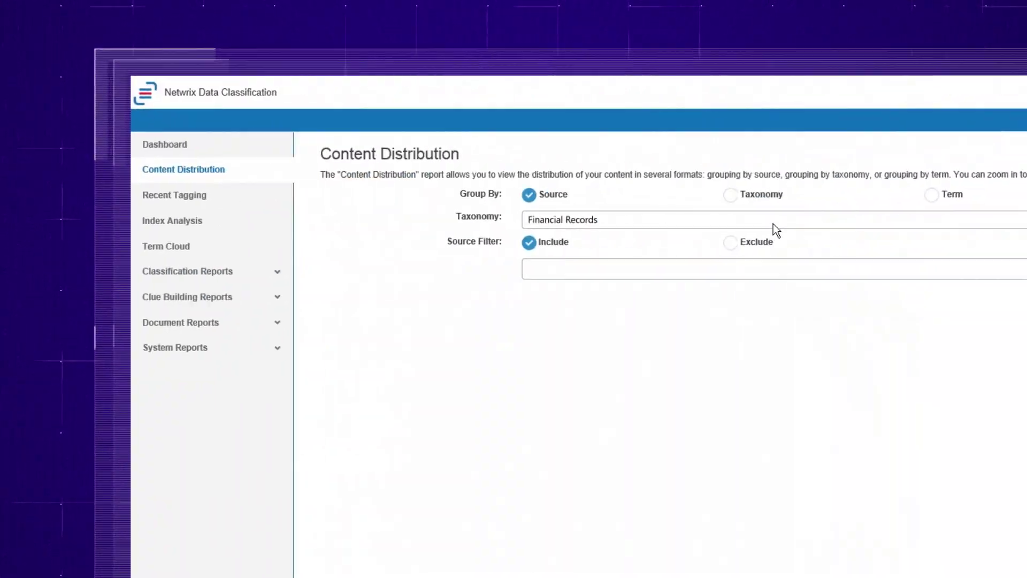
# - Generate the Content Distribution treemap for the Accounting Records taxonomy, grouped by Source
pyautogui.click(794, 220)
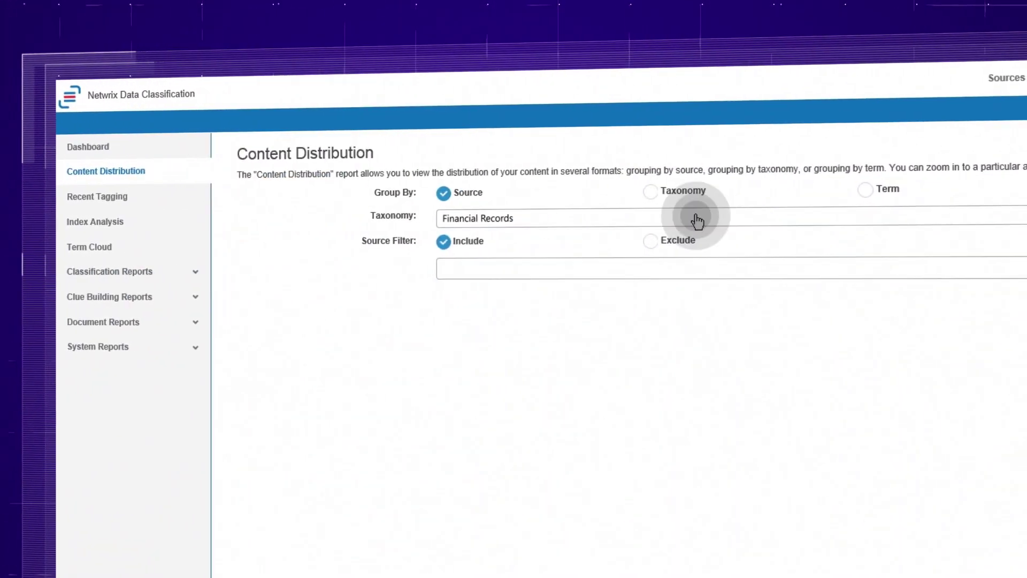
pyautogui.click(623, 324)
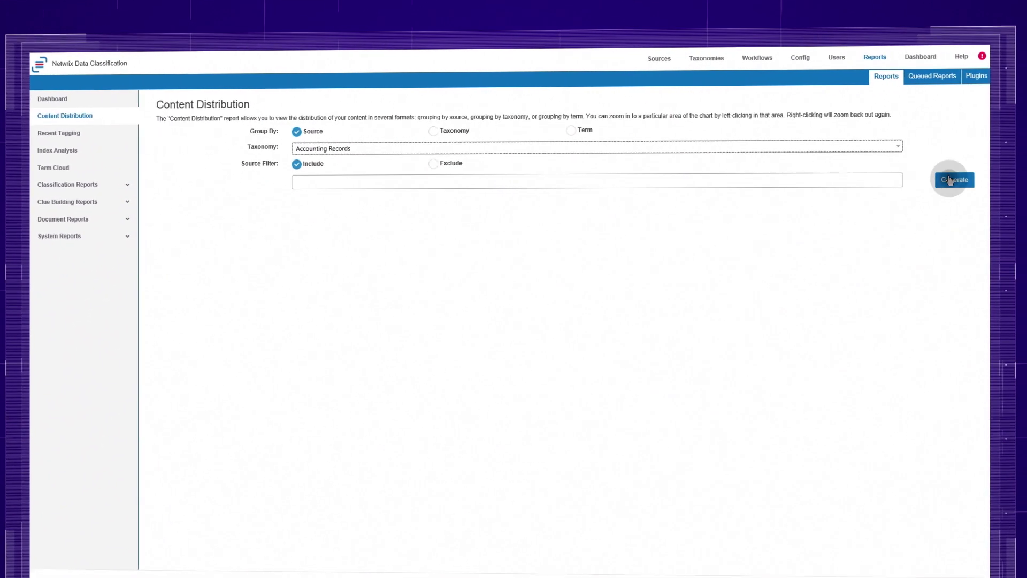
pyautogui.click(953, 180)
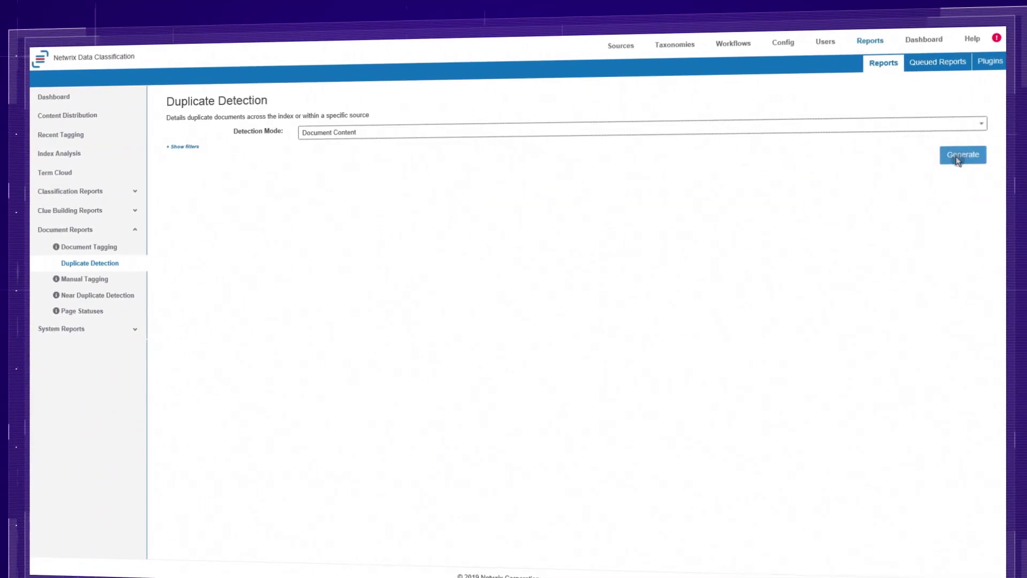
# - Run exact-match Duplicate Detection, then permanently delete the eight duplicate Performance review files with Shift+Delete
pyautogui.click(961, 155)
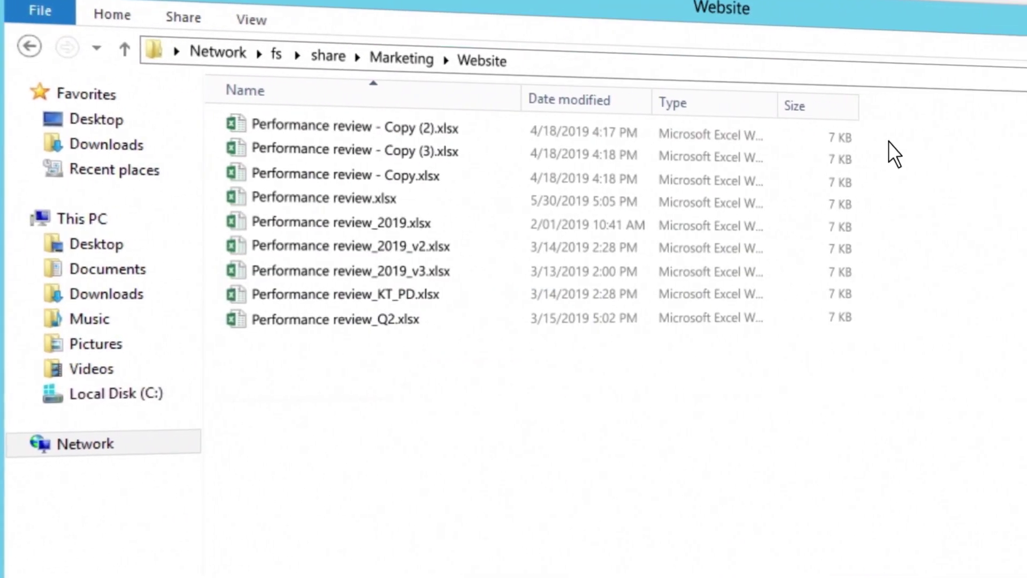
pyautogui.moveTo(919, 132); pyautogui.dragTo(571, 187)
pyautogui.keyDown('ctrl'); pyautogui.moveTo(913, 332); pyautogui.dragTo(642, 224); pyautogui.keyUp('ctrl')
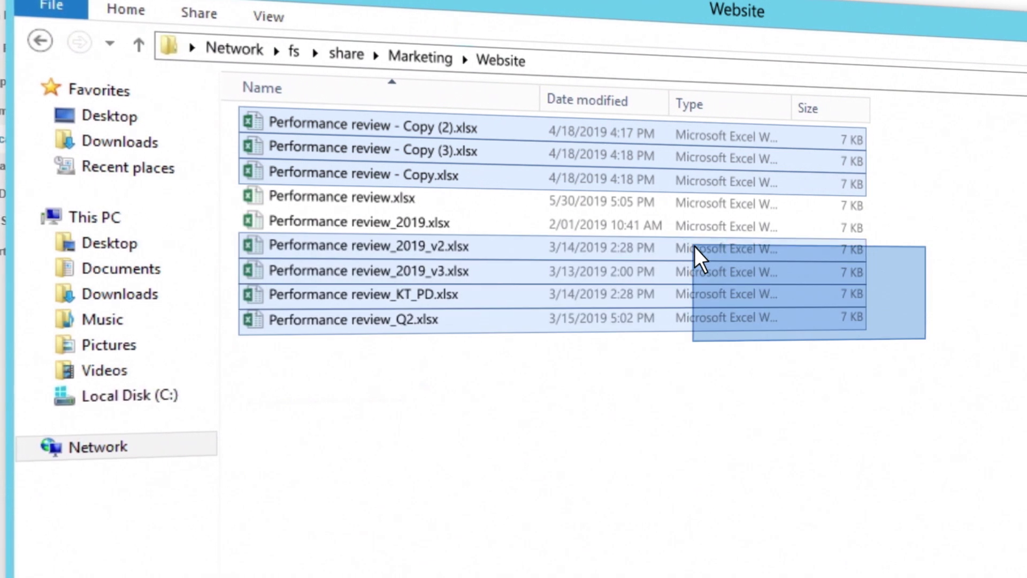
pyautogui.hotkey('shift', 'Delete')
pyautogui.click(614, 299)
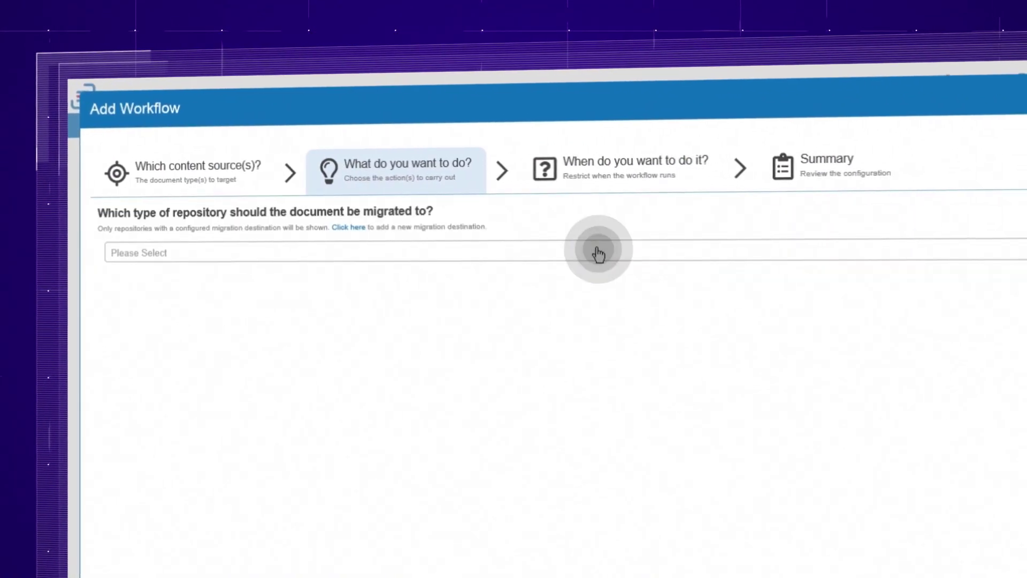
# - Set the workflow to File System, choose the disposal destination folder, and select Move
pyautogui.click(570, 295)
pyautogui.click(523, 325)
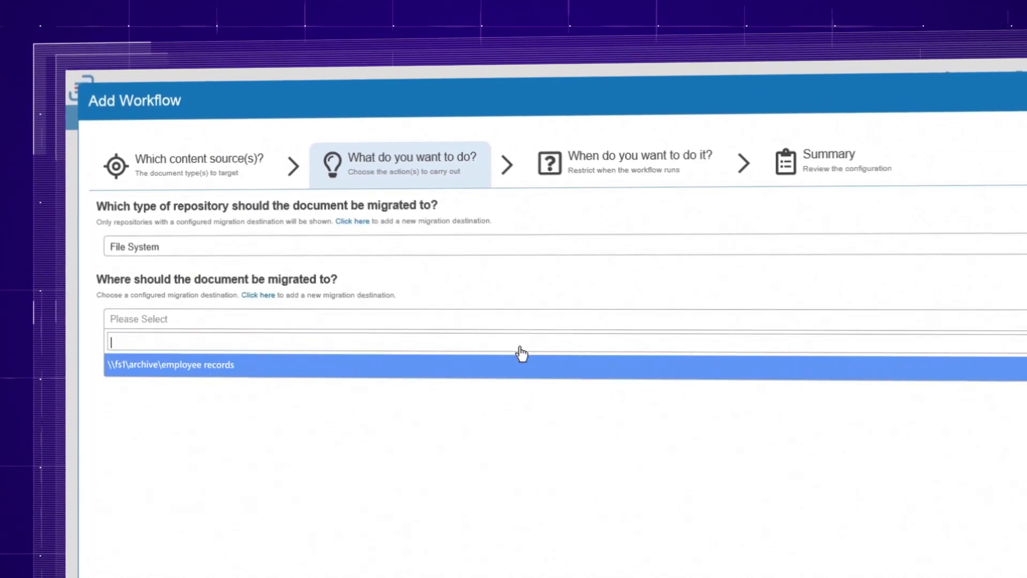
pyautogui.click(522, 353)
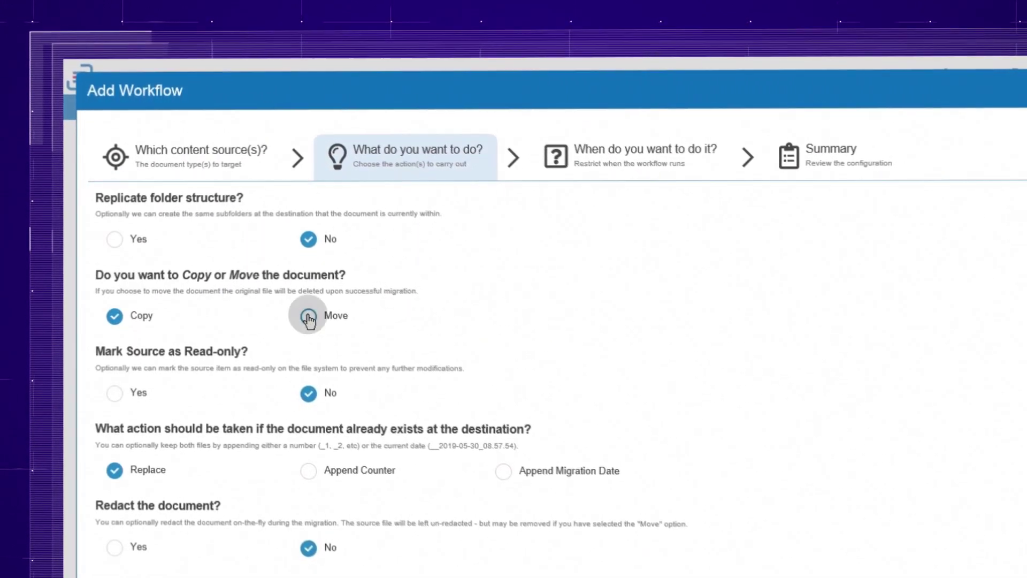
pyautogui.click(310, 315)
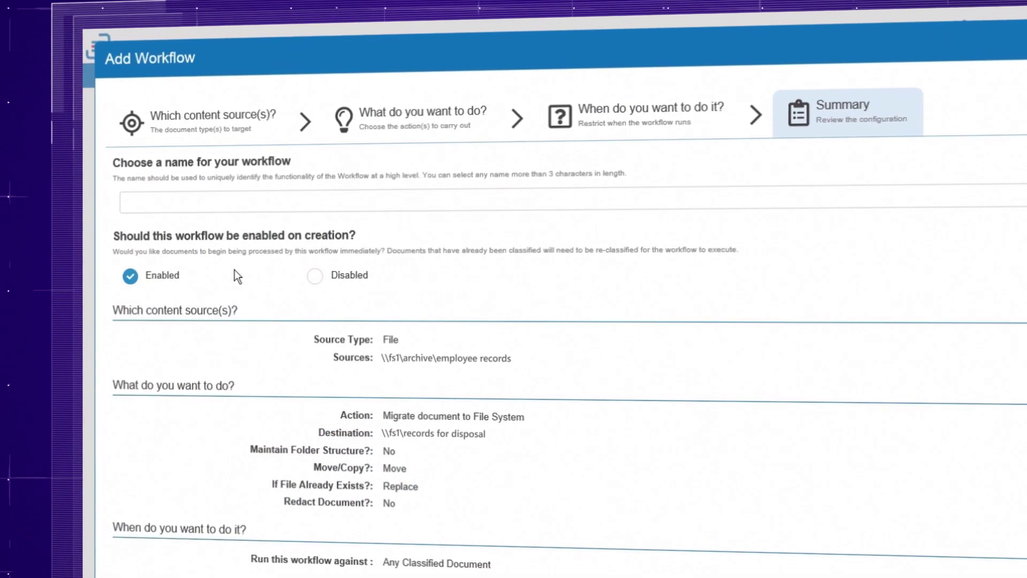
pyautogui.write('Move employee records for')
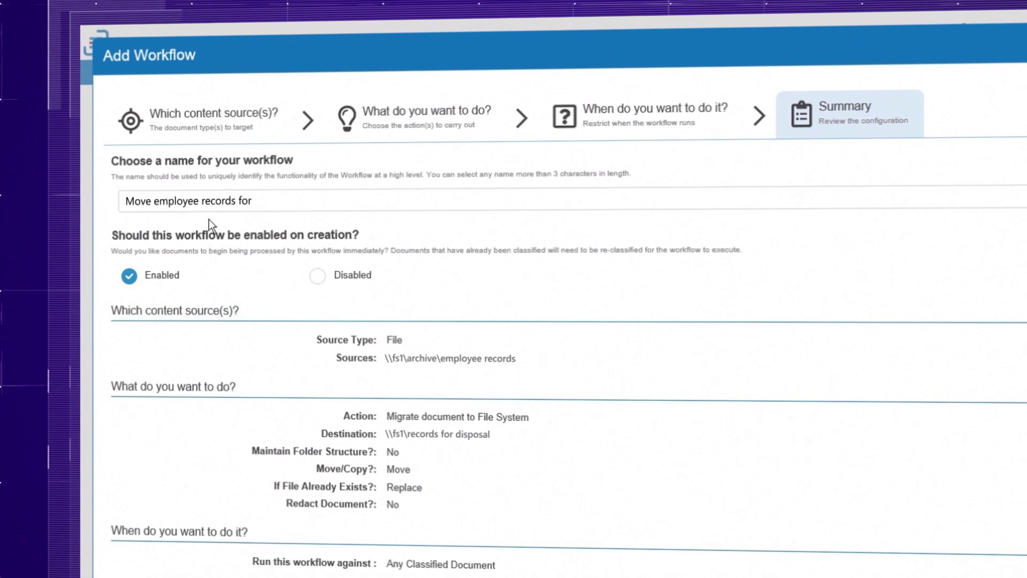
pyautogui.write(' disposal')
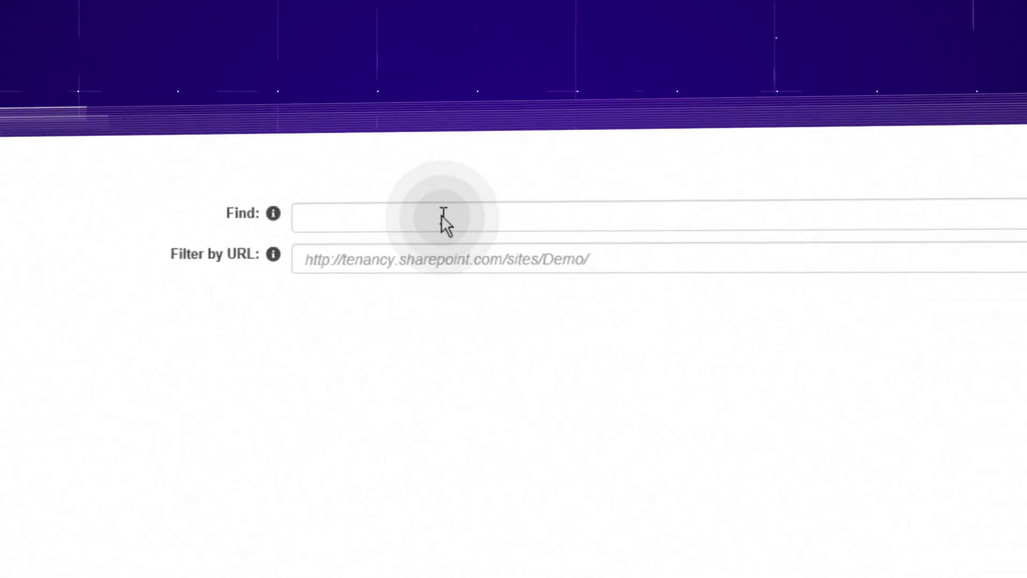
pyautogui.write('McKenz')
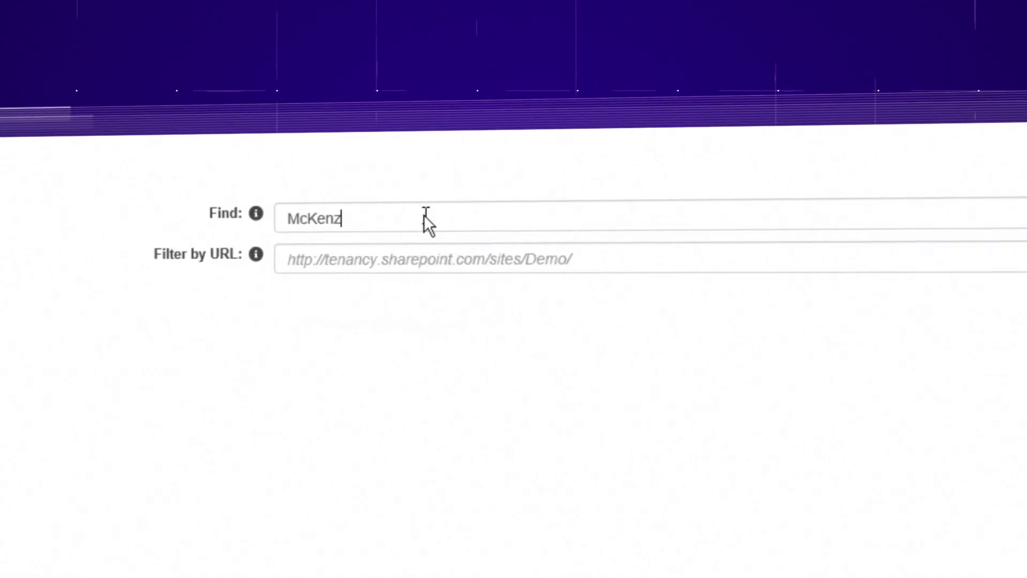
pyautogui.write('ie & Partners')
# - Run the Find search for "McKenzie & Partners" across indexed content
pyautogui.click(948, 157)
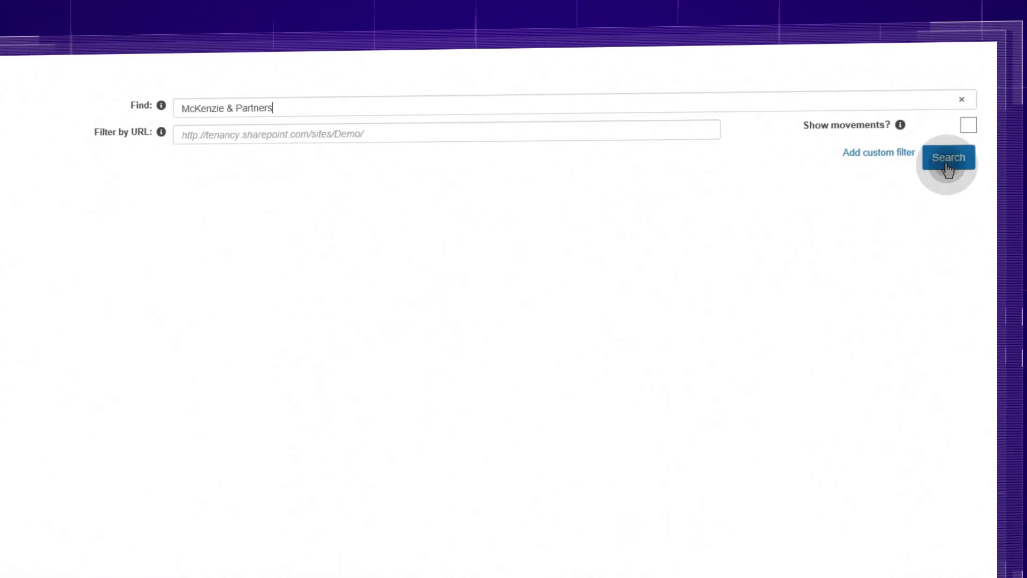